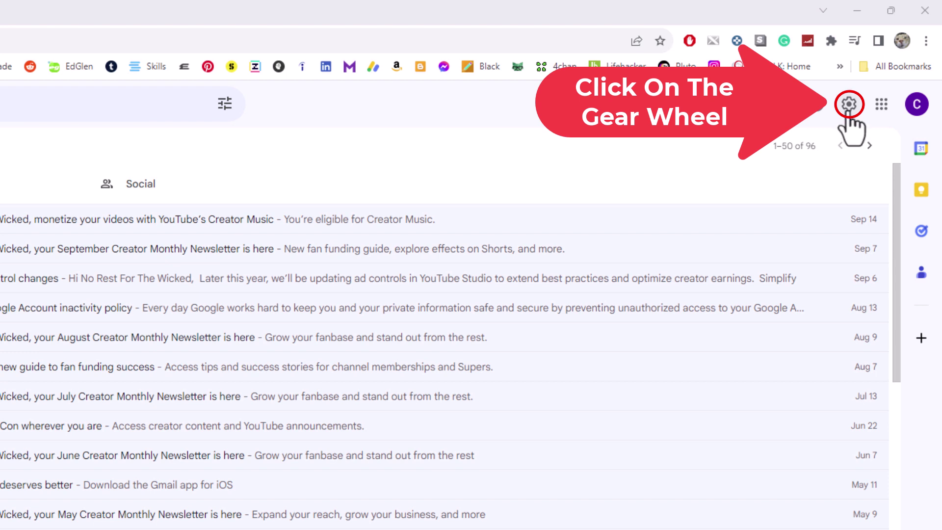
Bring up Gmail's Quick settings panel from the gear icon.
click(849, 104)
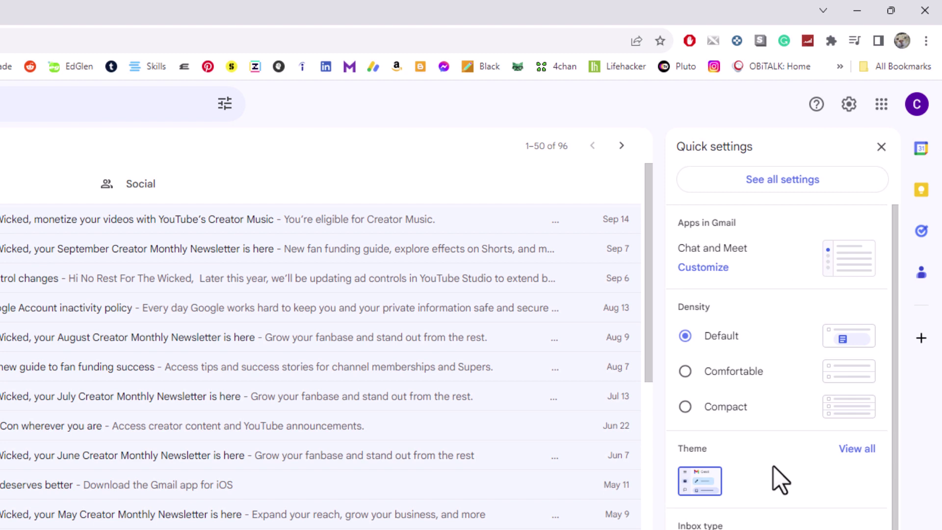
Show the full Pick your theme gallery via View all under Theme.
click(857, 449)
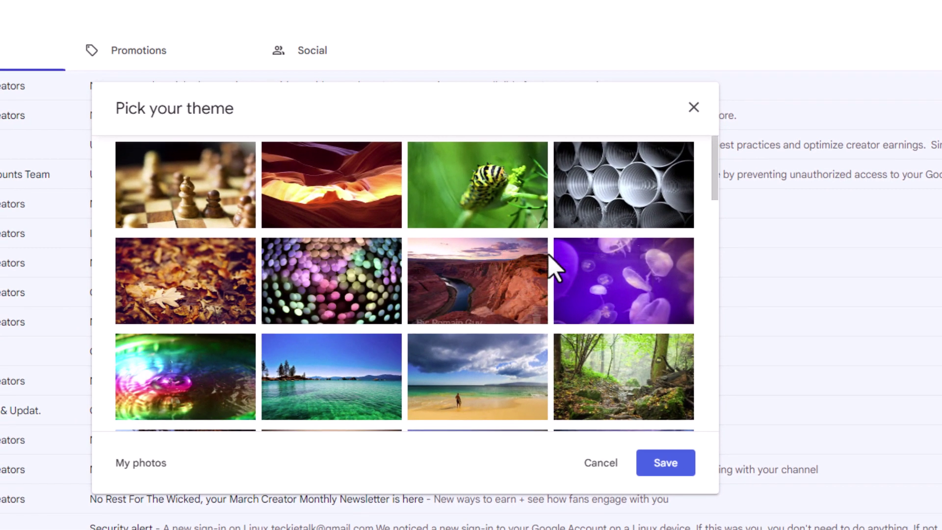
scroll(462, 302, down, 3)
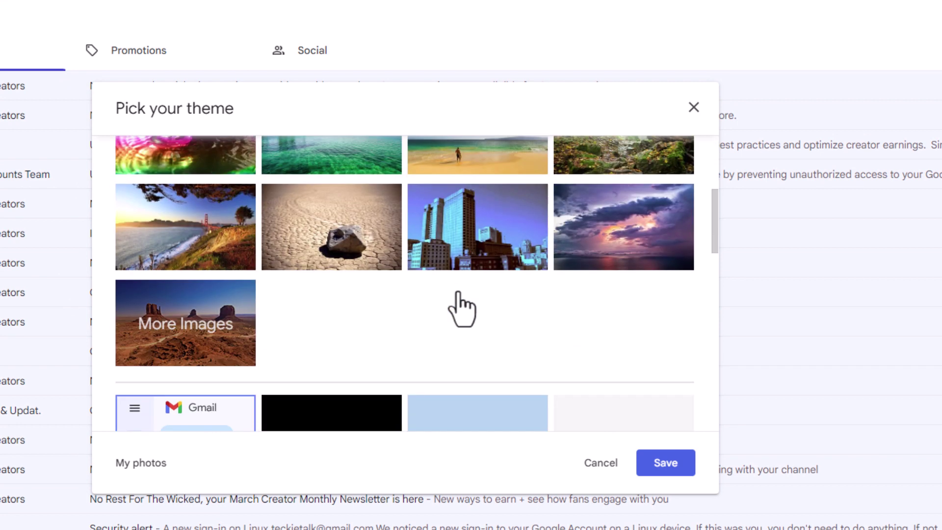
scroll(459, 301, down, 3)
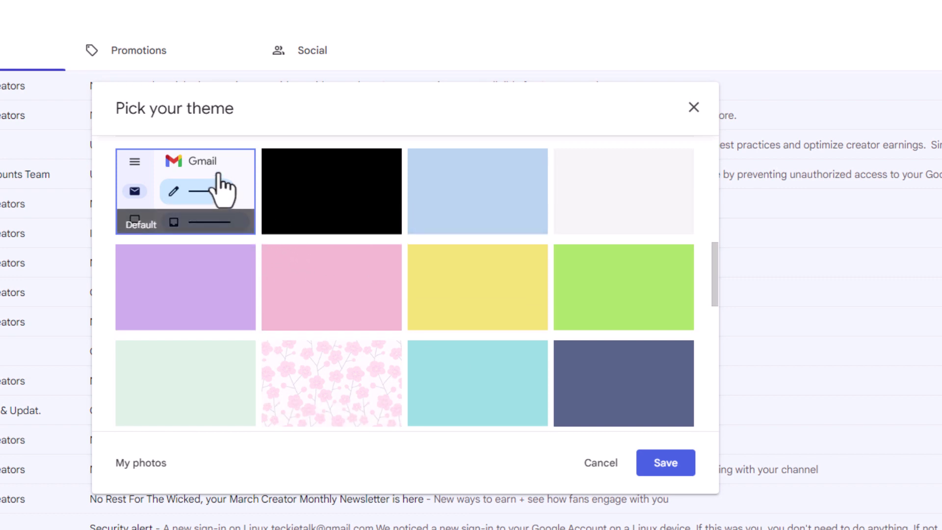
Choose the Dark theme and save it so the inbox displays in dark mode.
click(350, 193)
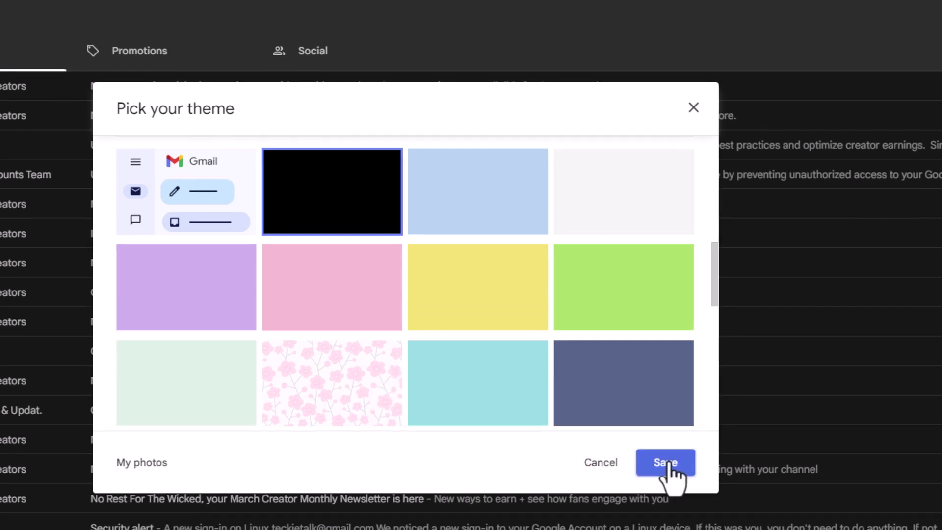
click(666, 464)
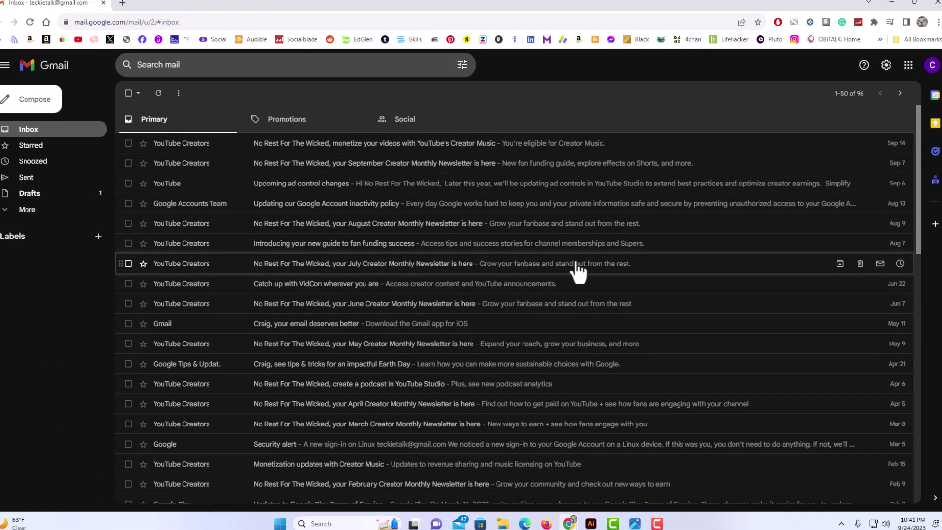